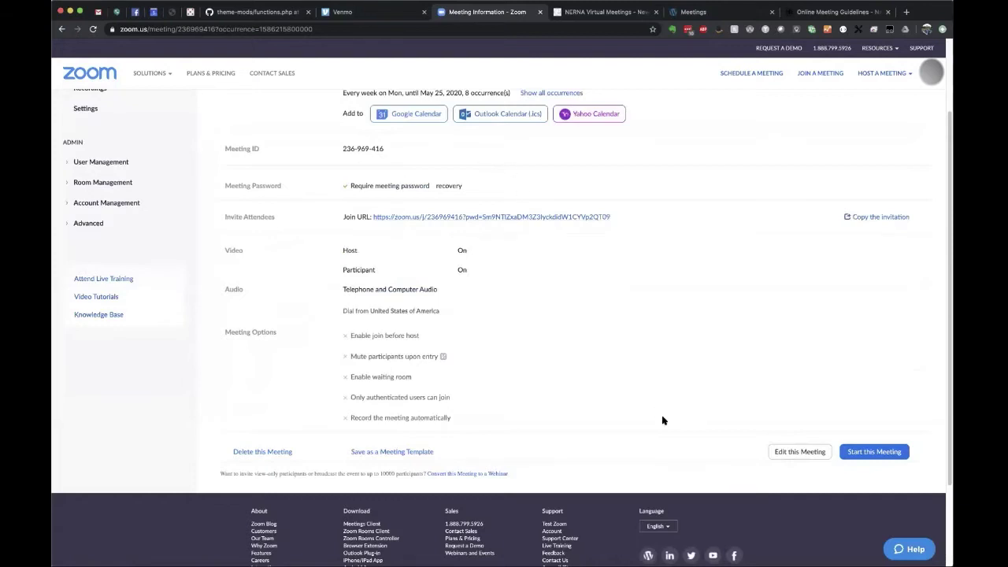
# Open the edit form for all occurrences of the After the Weekend group recurring series.
pyautogui.click(791, 454)
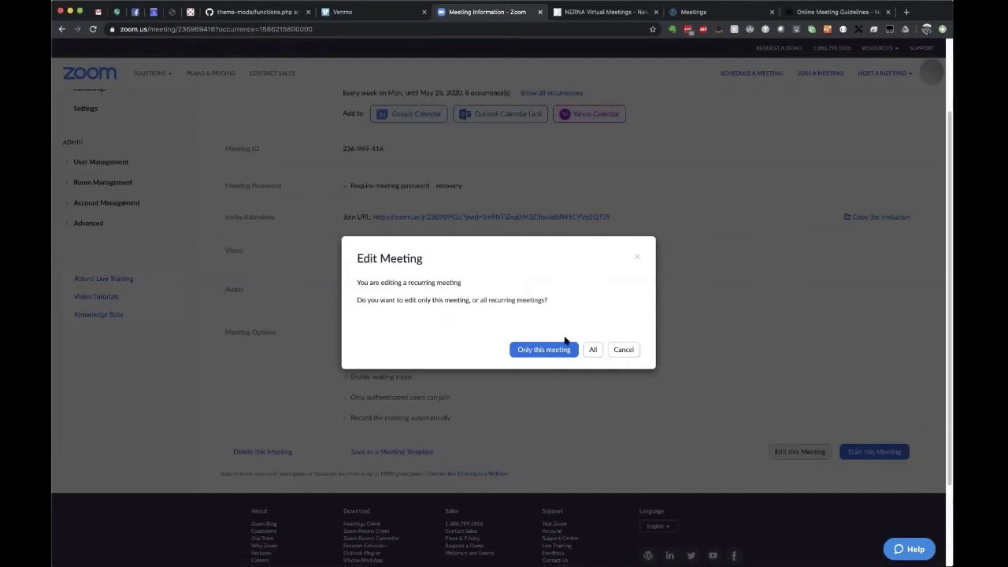
pyautogui.click(593, 349)
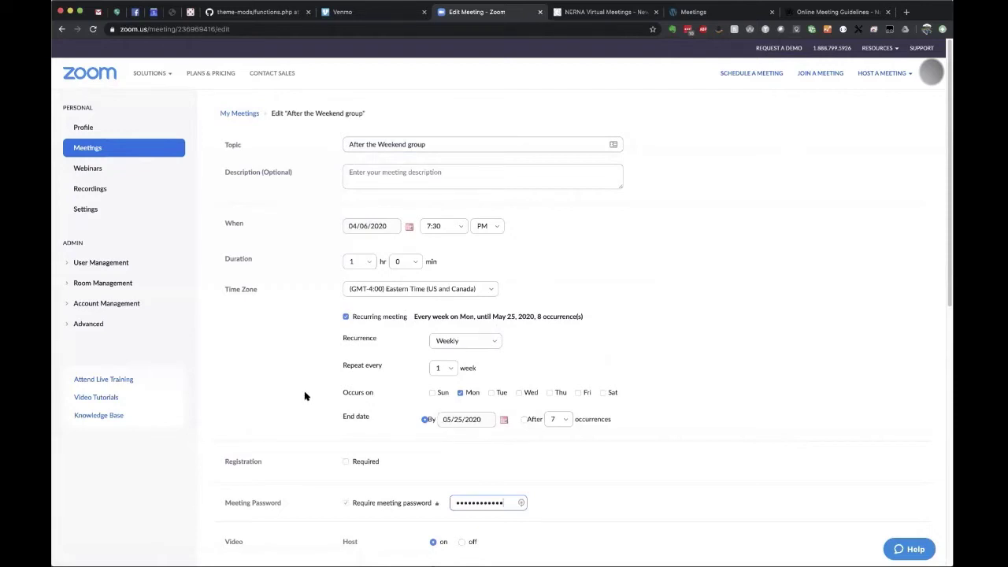
# Replace the After the Weekend group meeting password with a new one and save the meeting.
pyautogui.scroll(-5, 304, 396)
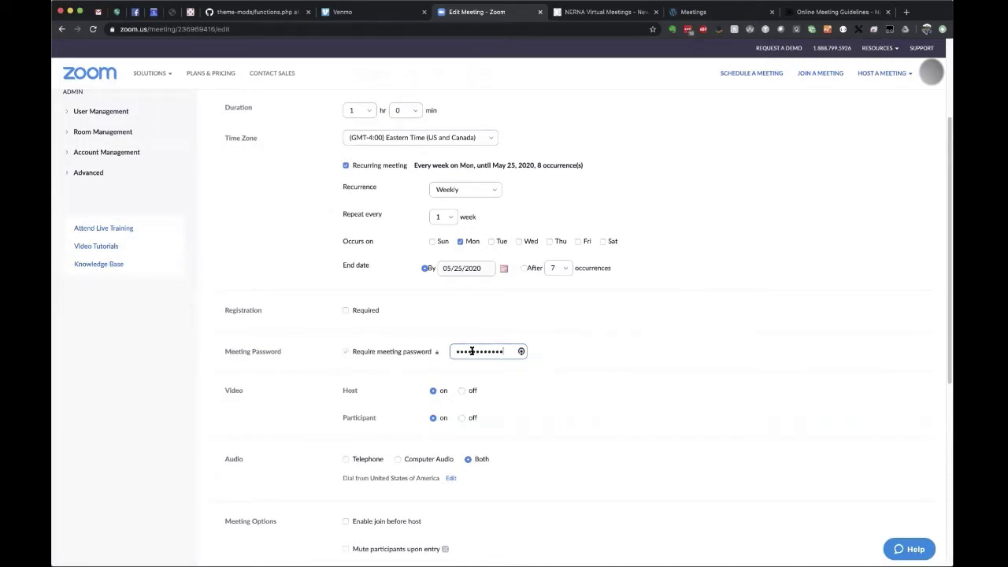
pyautogui.doubleClick(472, 351)
pyautogui.write('a')
pyautogui.scroll(-3, 562, 410)
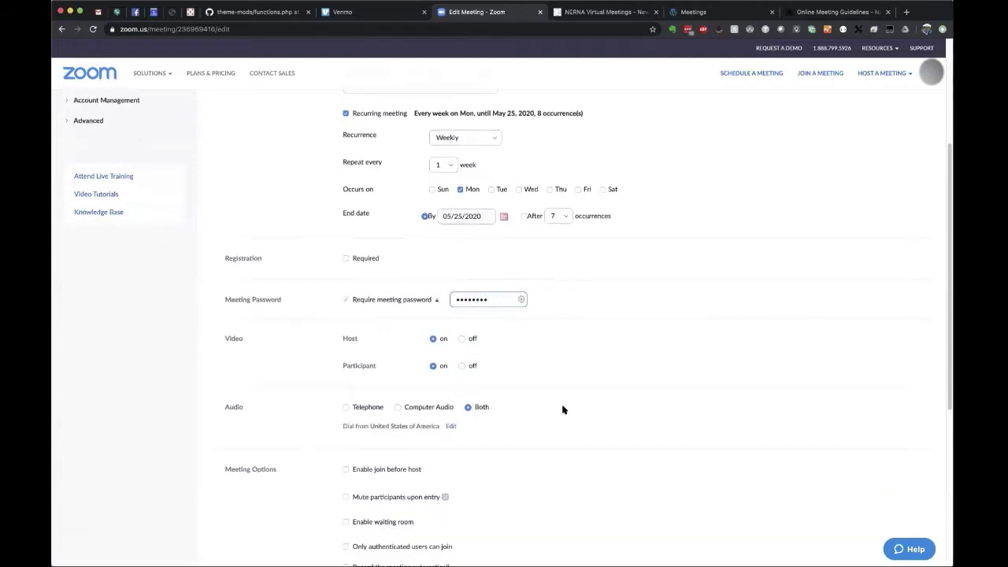
pyautogui.scroll(-2, 562, 410)
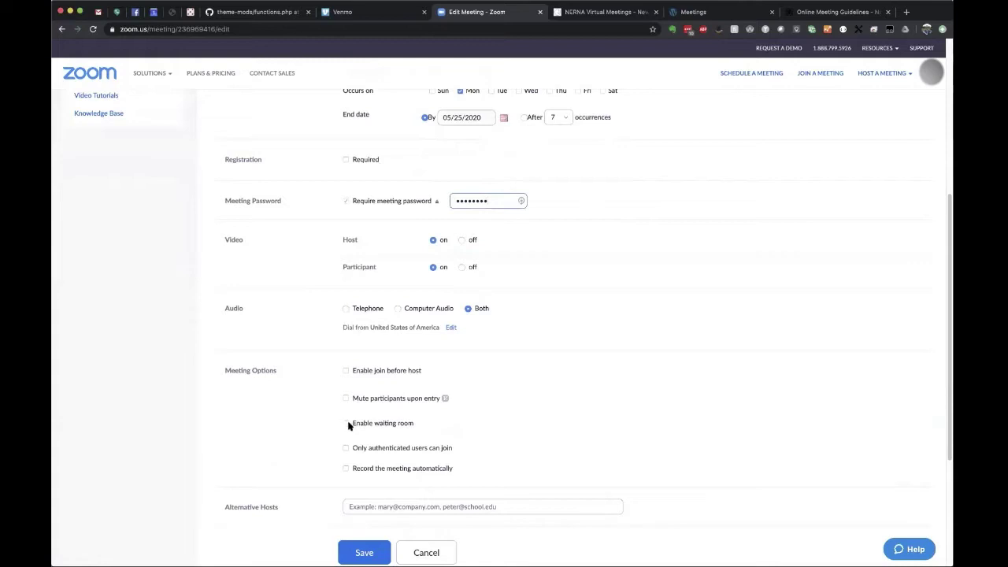
pyautogui.doubleClick(362, 423)
pyautogui.scroll(-1, 527, 411)
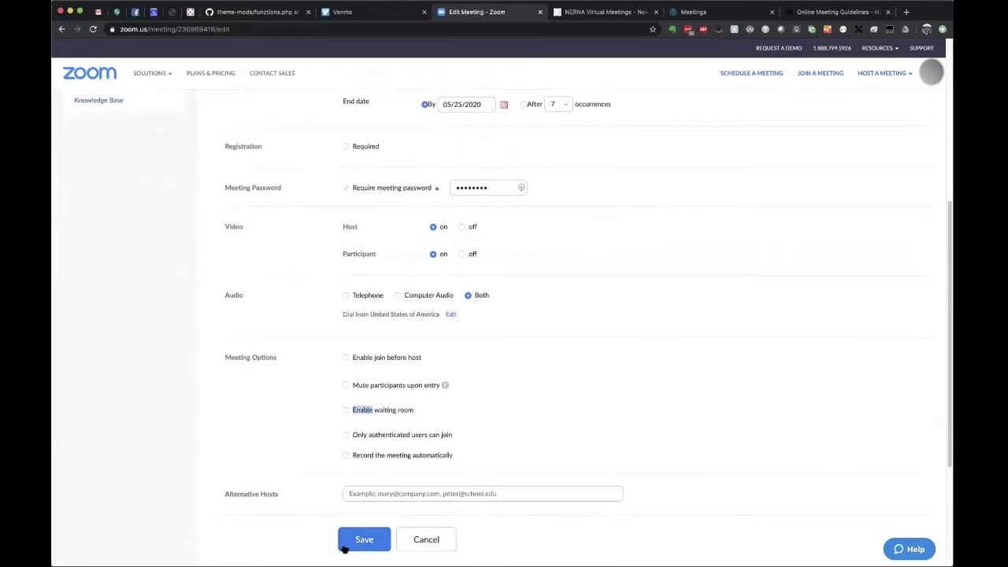
pyautogui.click(367, 540)
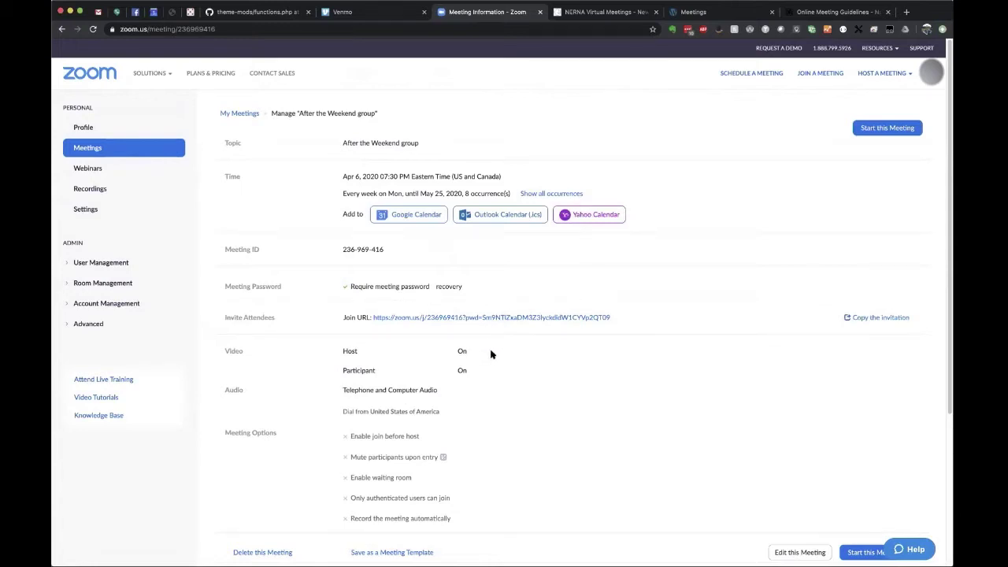
# Copy the link address of the saved meeting's join URL.
pyautogui.rightClick(497, 319)
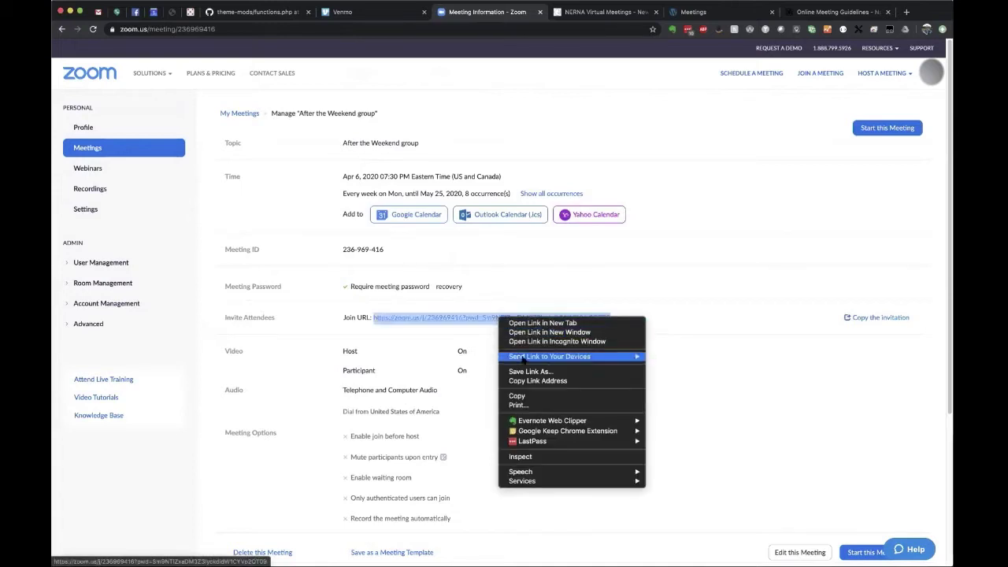
pyautogui.click(522, 381)
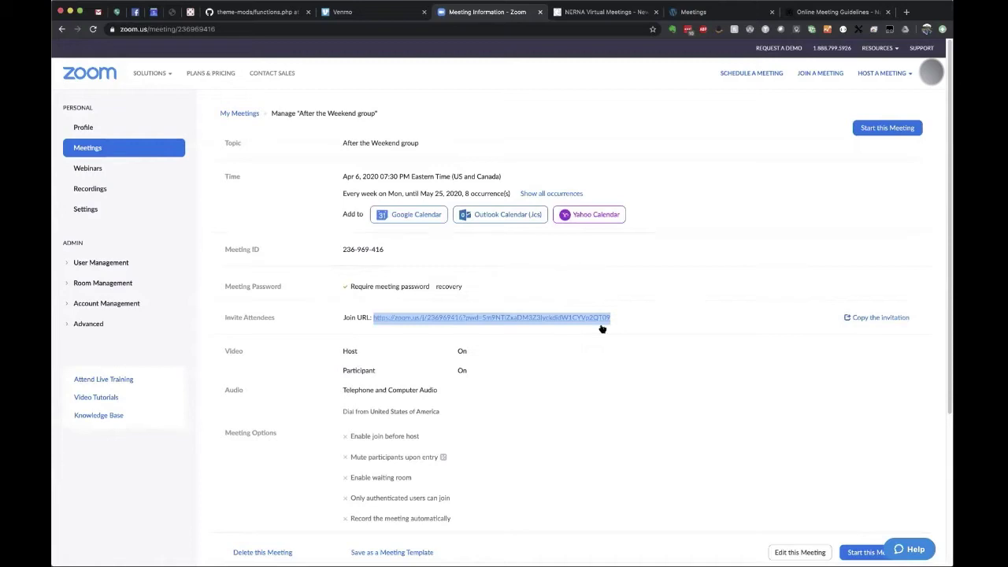
# Return to the upcoming meetings list and start scheduling a new meeting.
pyautogui.click(240, 114)
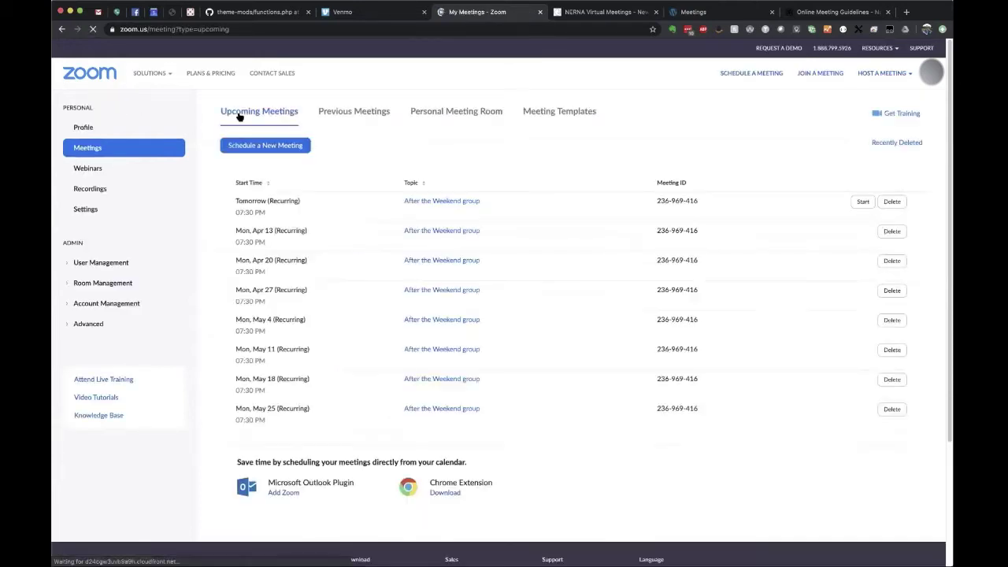
pyautogui.click(267, 147)
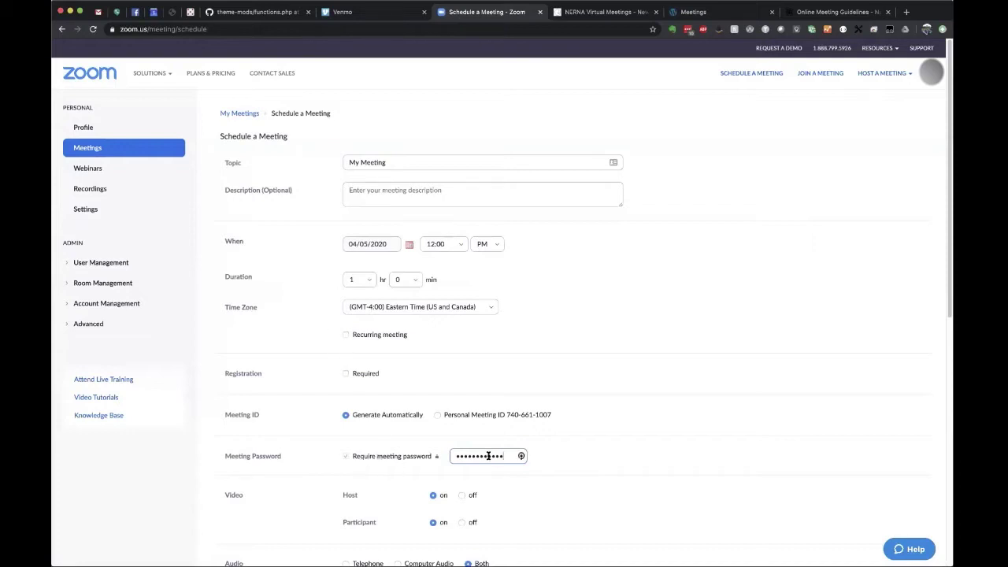
pyautogui.scroll(-1, 571, 474)
pyautogui.scroll(-2, 572, 474)
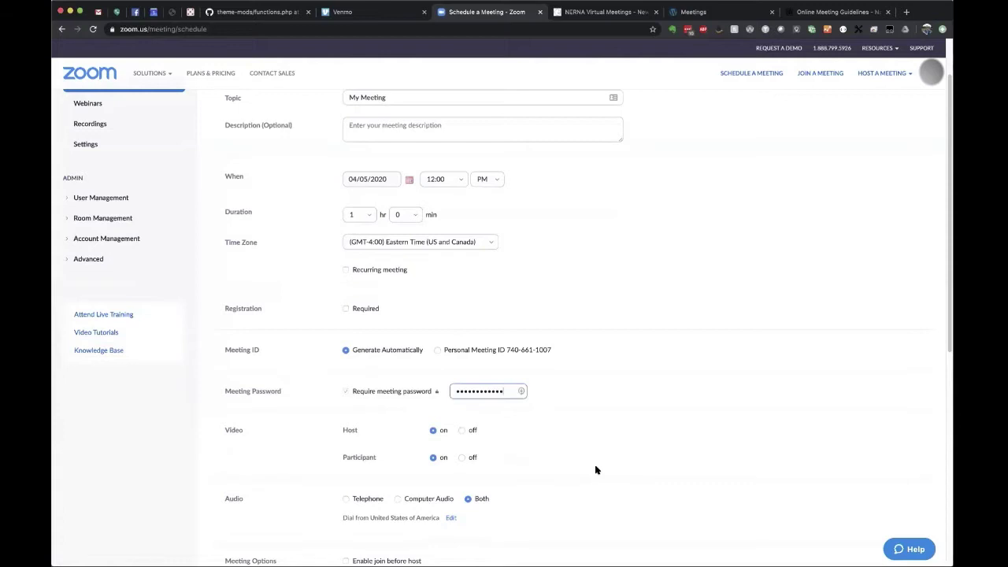
pyautogui.scroll(1, 596, 470)
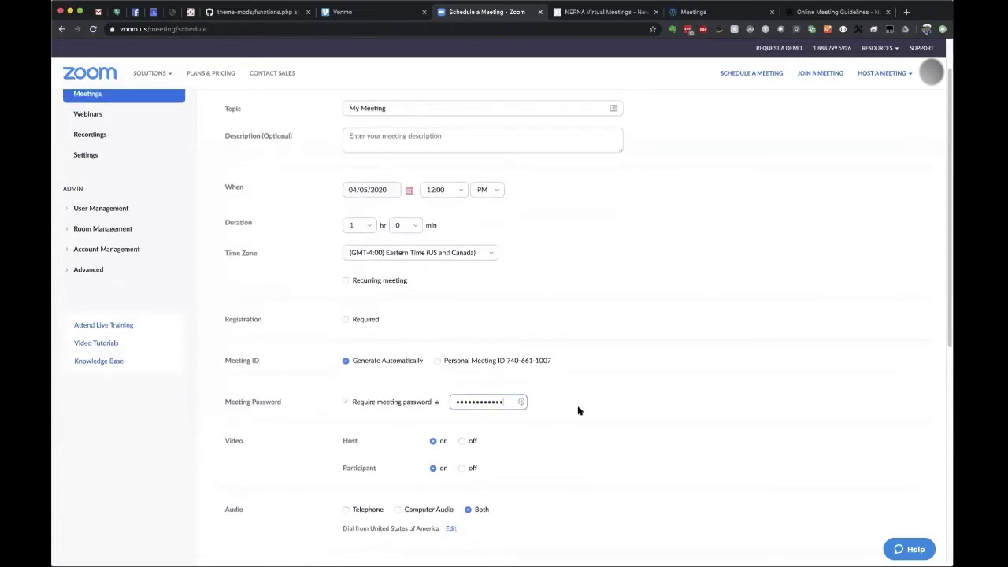
pyautogui.scroll(2, 370, 268)
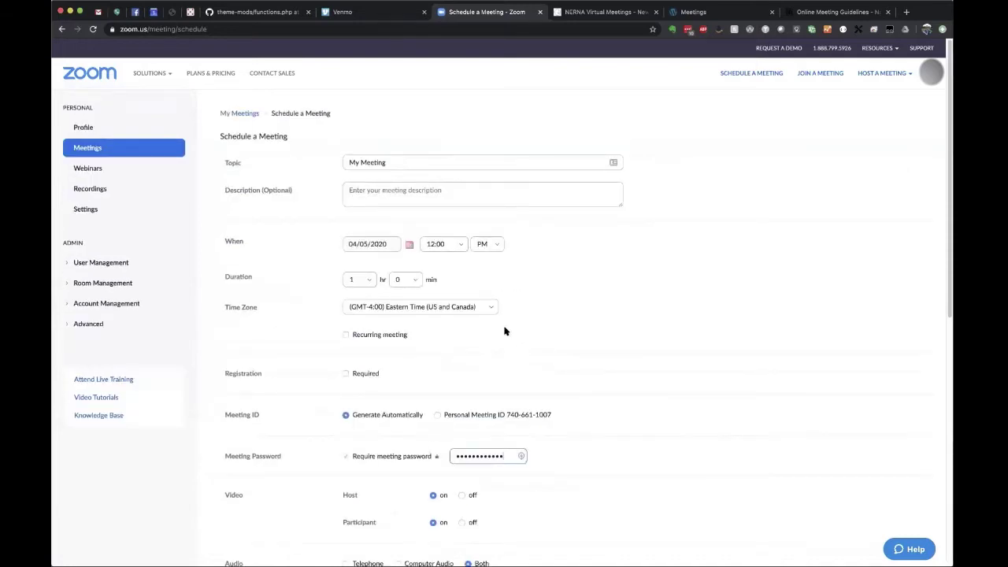
pyautogui.scroll(-2, 474, 337)
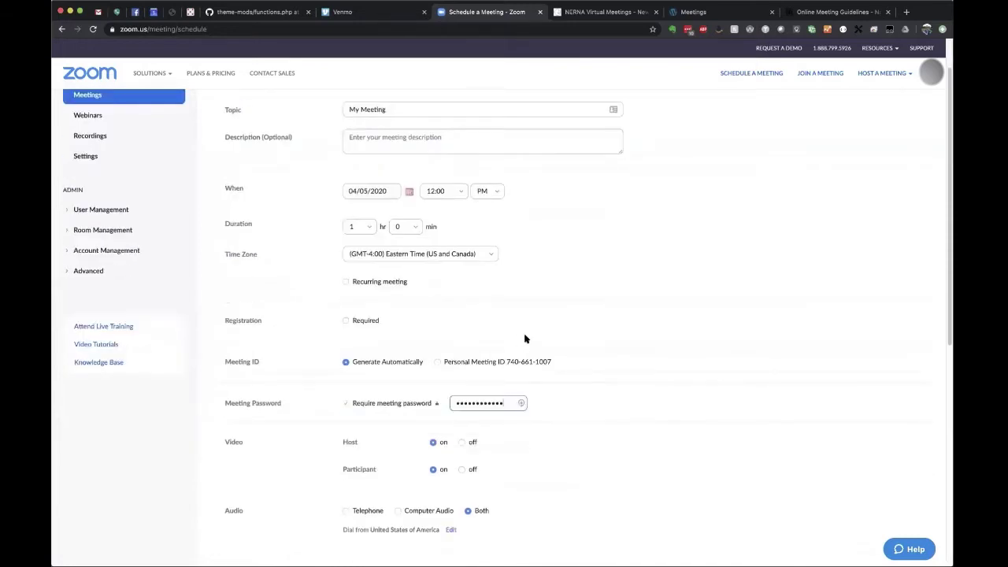
pyautogui.scroll(-7, 544, 348)
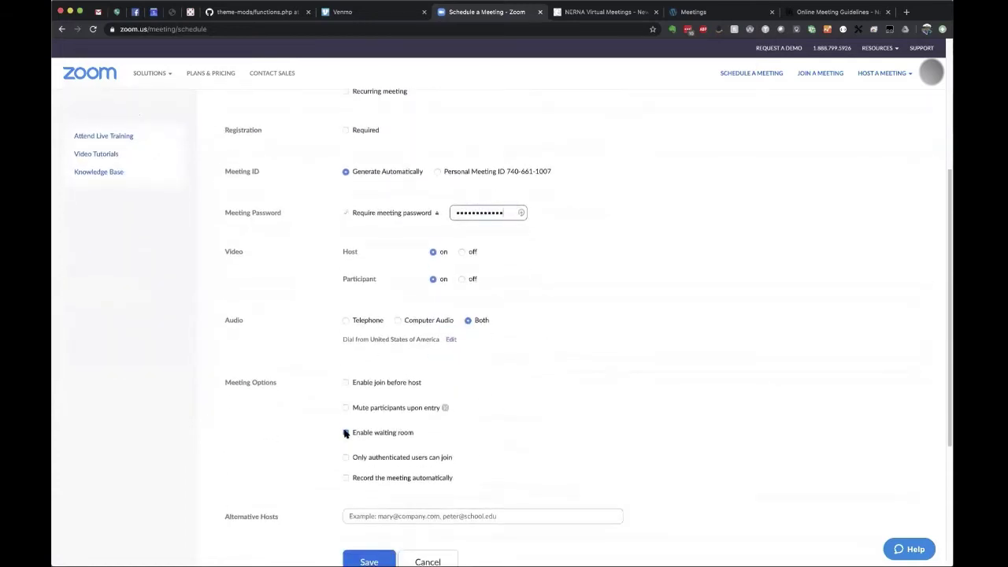
# Enable the waiting room and replace the meeting password with a shorter one.
pyautogui.click(345, 433)
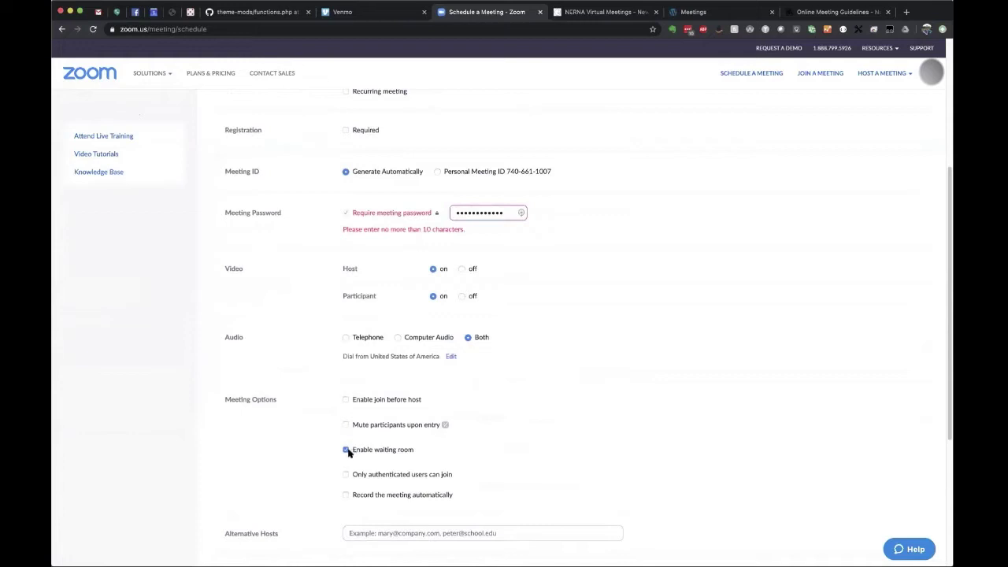
pyautogui.doubleClick(466, 213)
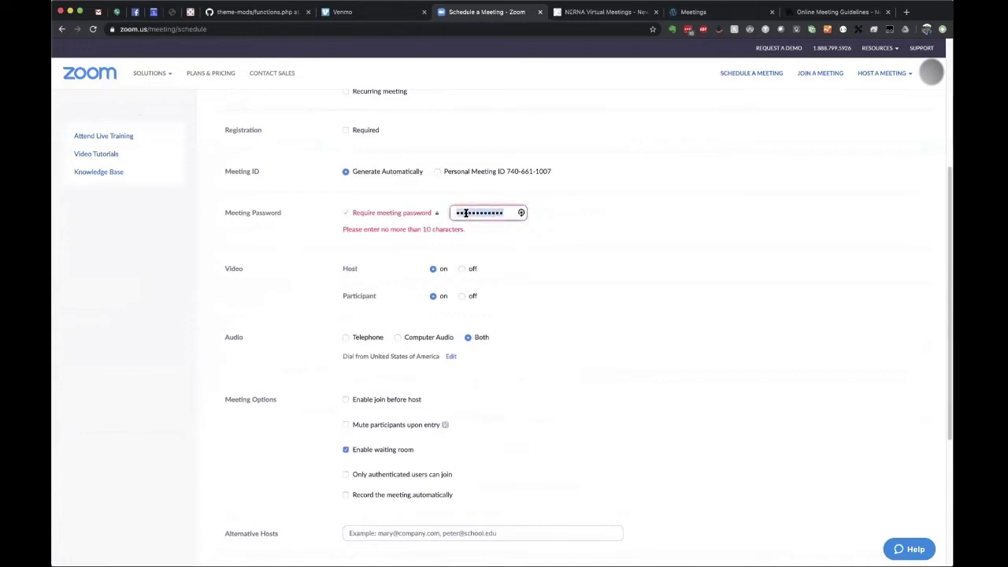
pyautogui.write('•••')
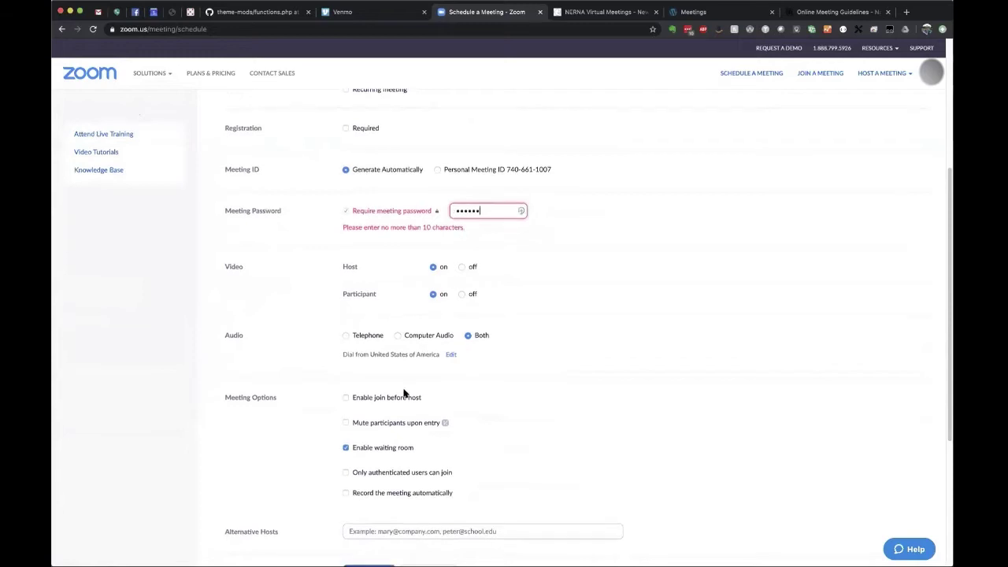
pyautogui.scroll(-4, 405, 393)
pyautogui.scroll(-1, 346, 305)
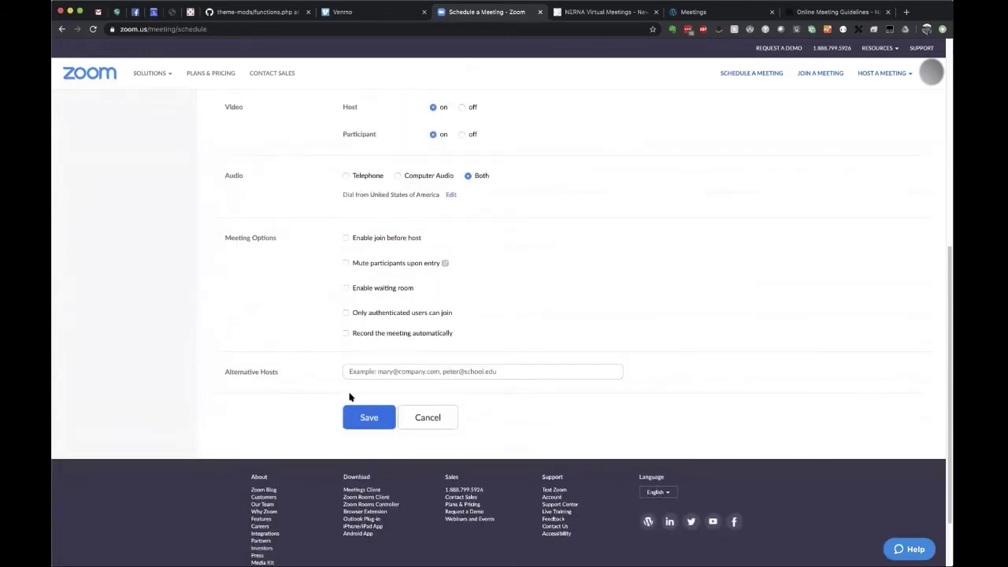
# Save My Meeting, reopen it, and make it recurring with No Fixed Time recurrence.
pyautogui.click(366, 417)
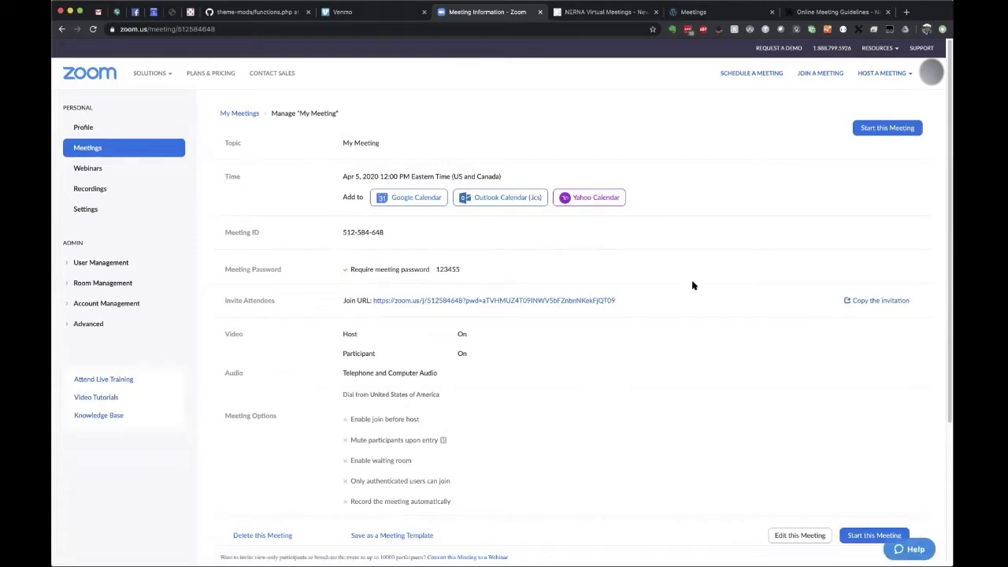
pyautogui.click(781, 538)
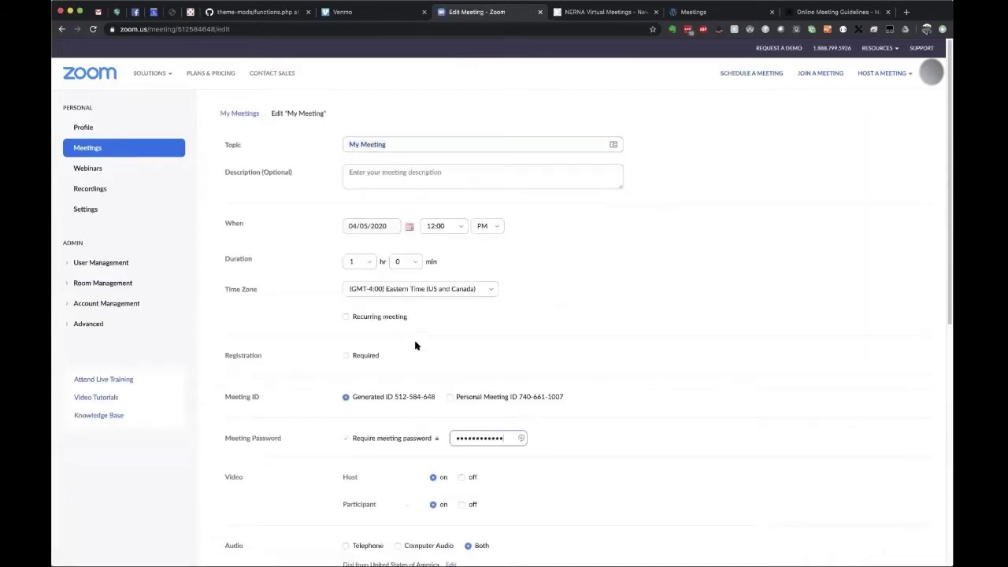
pyautogui.click(346, 316)
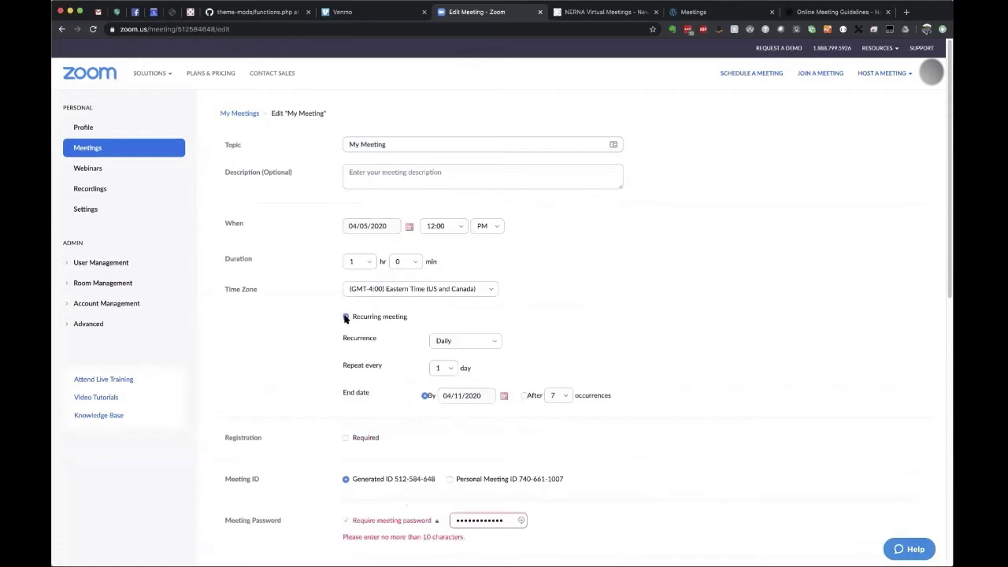
pyautogui.click(495, 341)
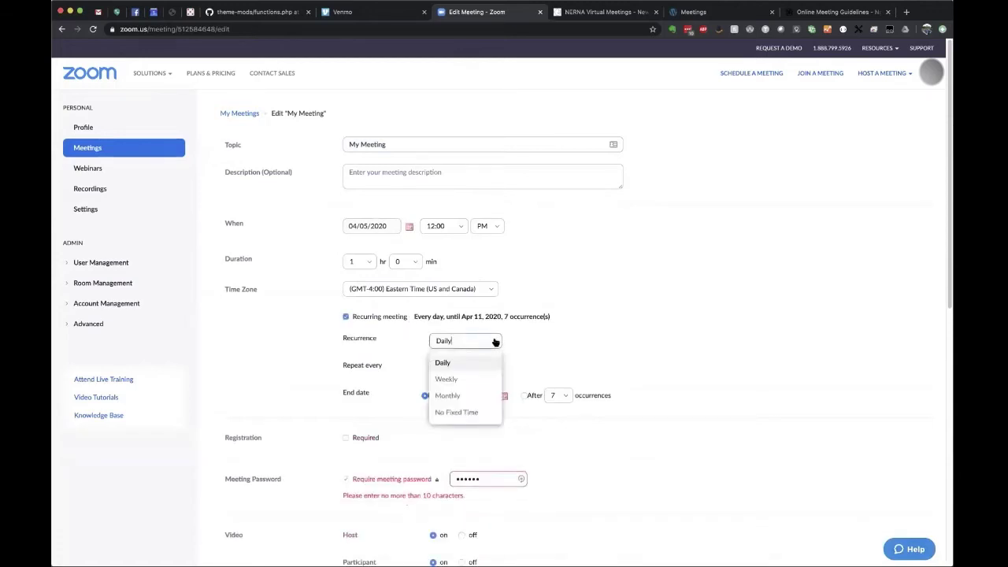
pyautogui.click(442, 379)
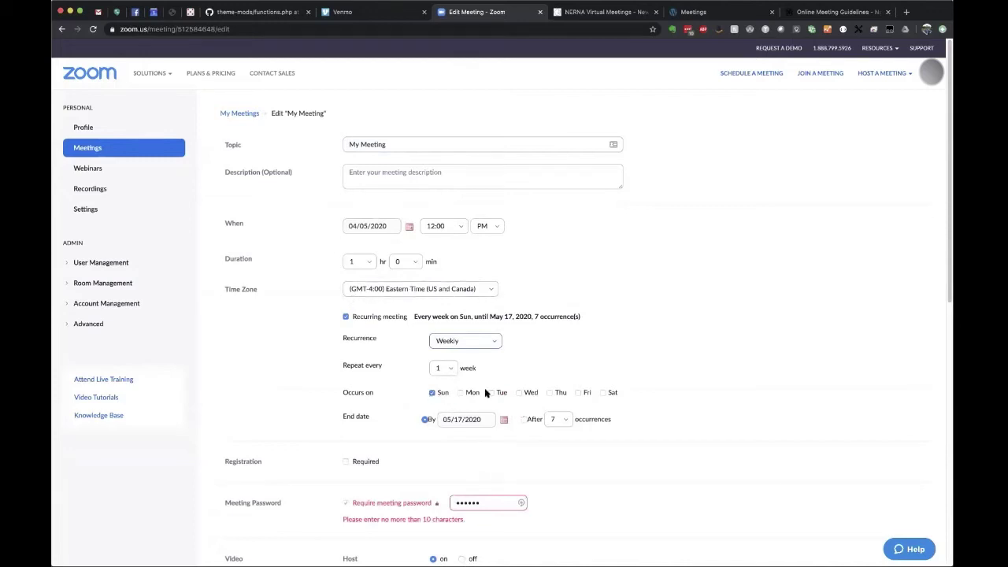
pyautogui.click(494, 342)
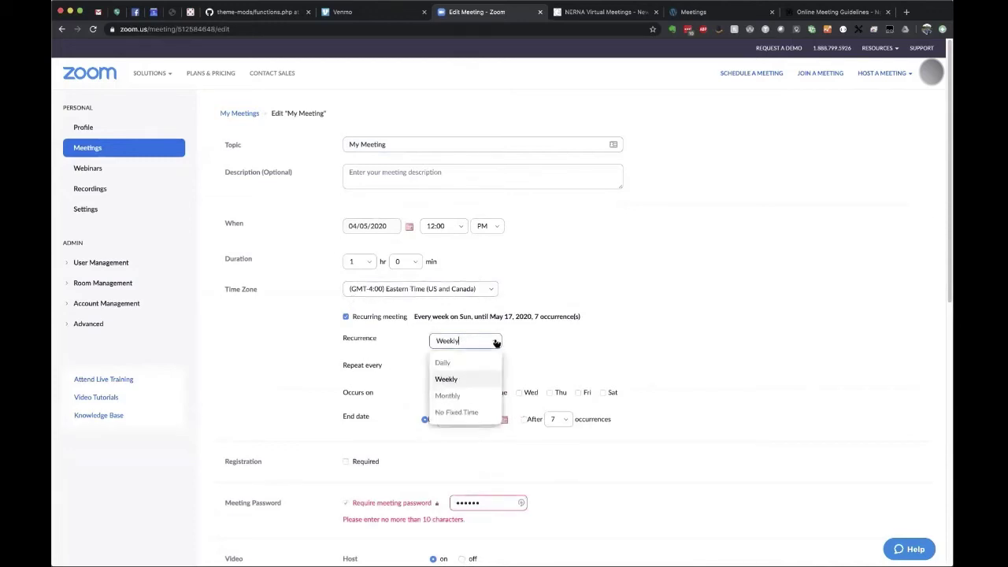
pyautogui.click(467, 411)
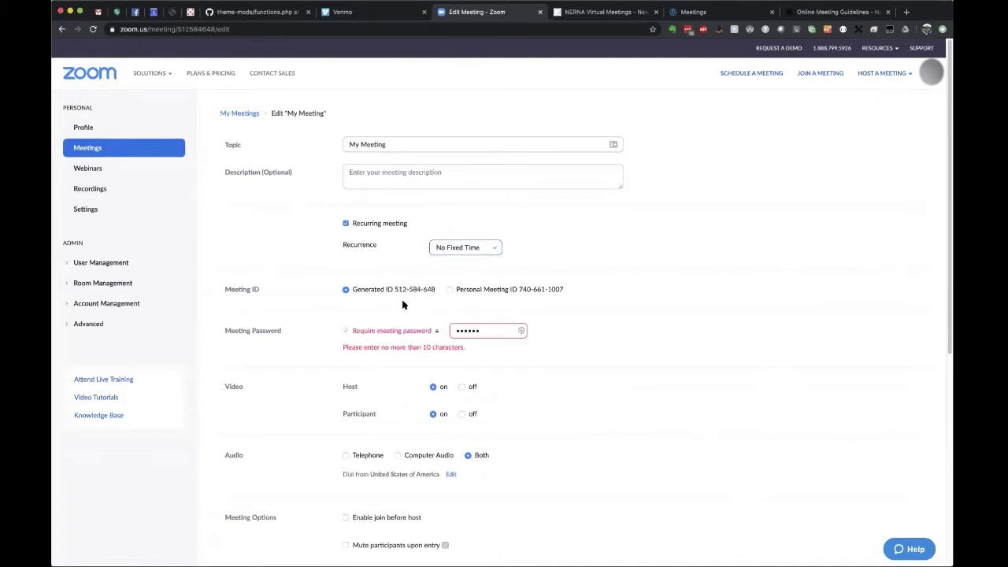
# Replace the meeting password with a new five-character one and save the edits.
pyautogui.doubleClick(459, 330)
pyautogui.write('12345')
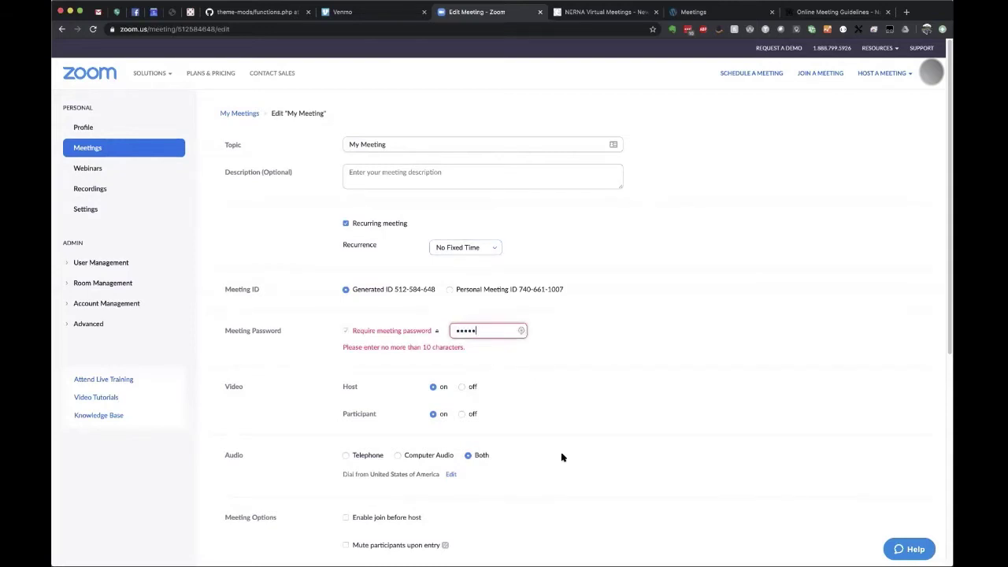
pyautogui.scroll(-5, 561, 459)
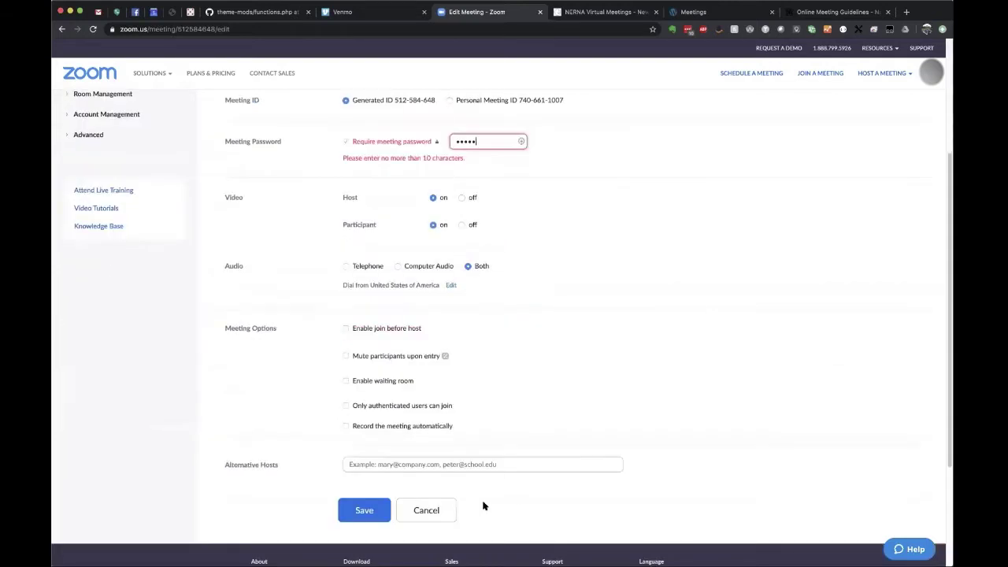
pyautogui.click(361, 512)
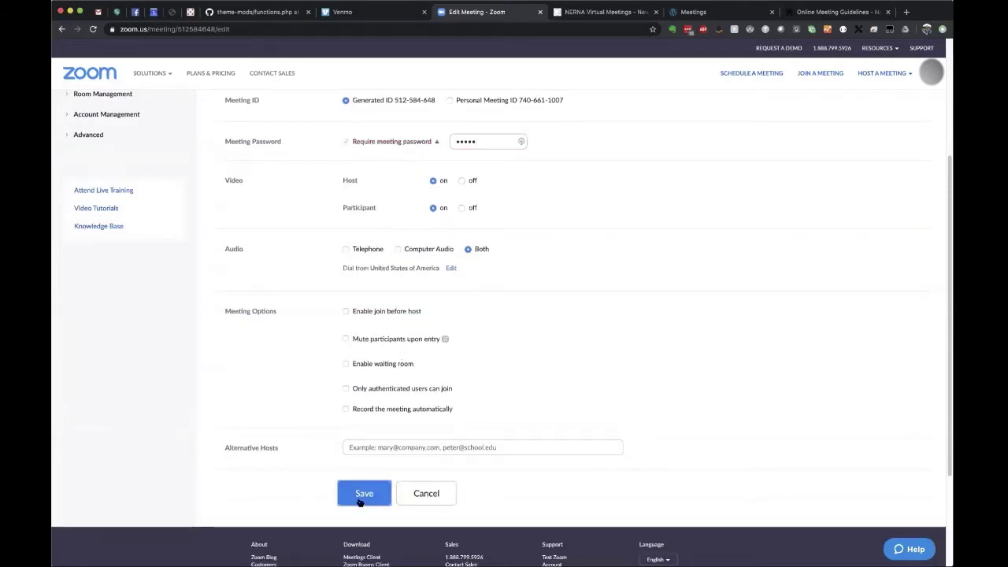
pyautogui.scroll(5, 607, 456)
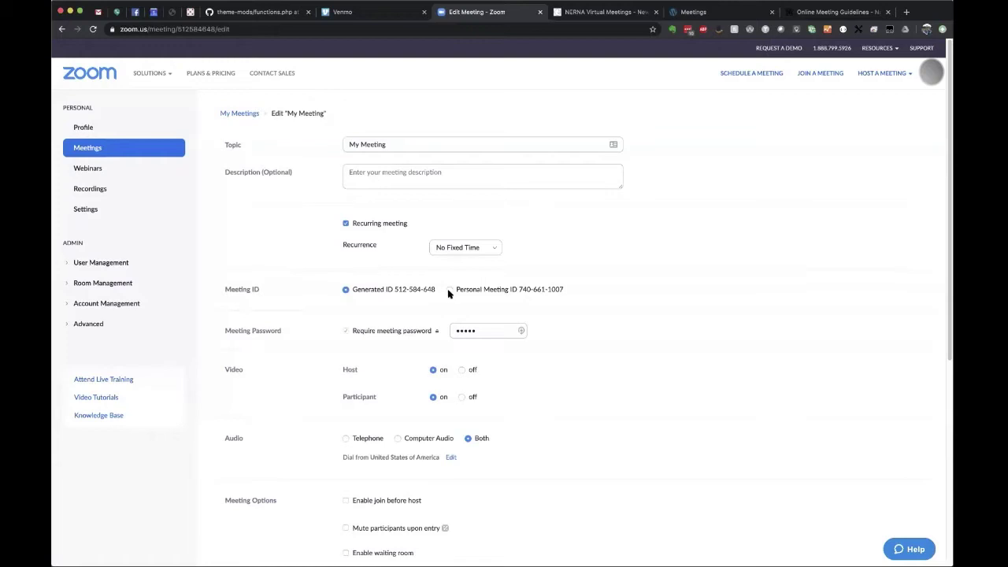
pyautogui.click(446, 247)
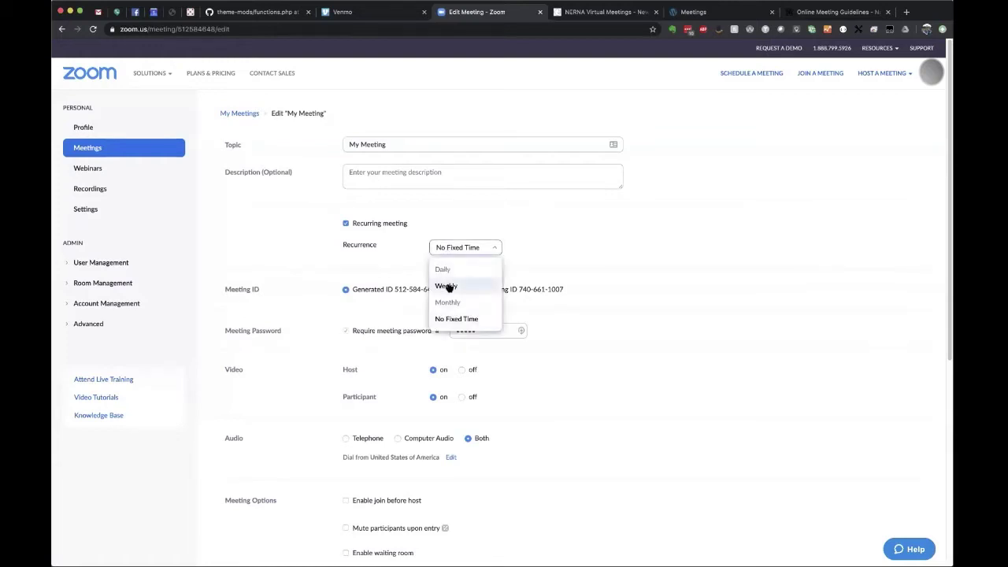
pyautogui.click(447, 286)
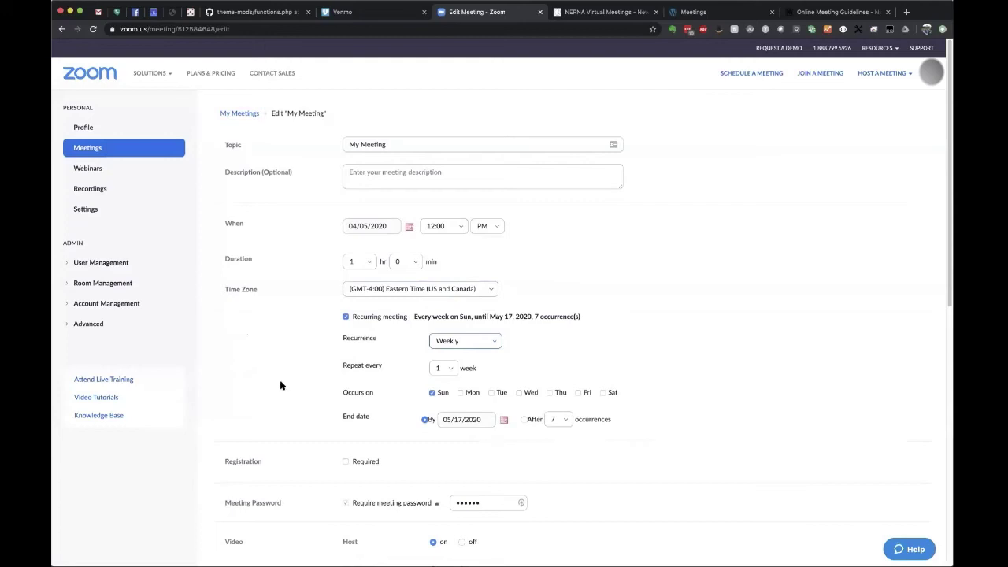
pyautogui.scroll(-1, 280, 385)
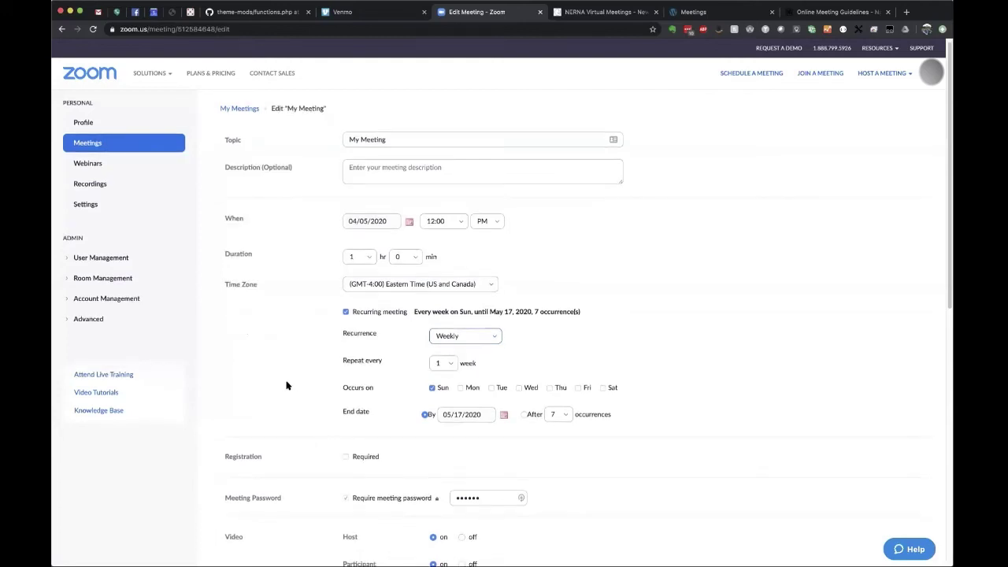
pyautogui.scroll(-3, 305, 385)
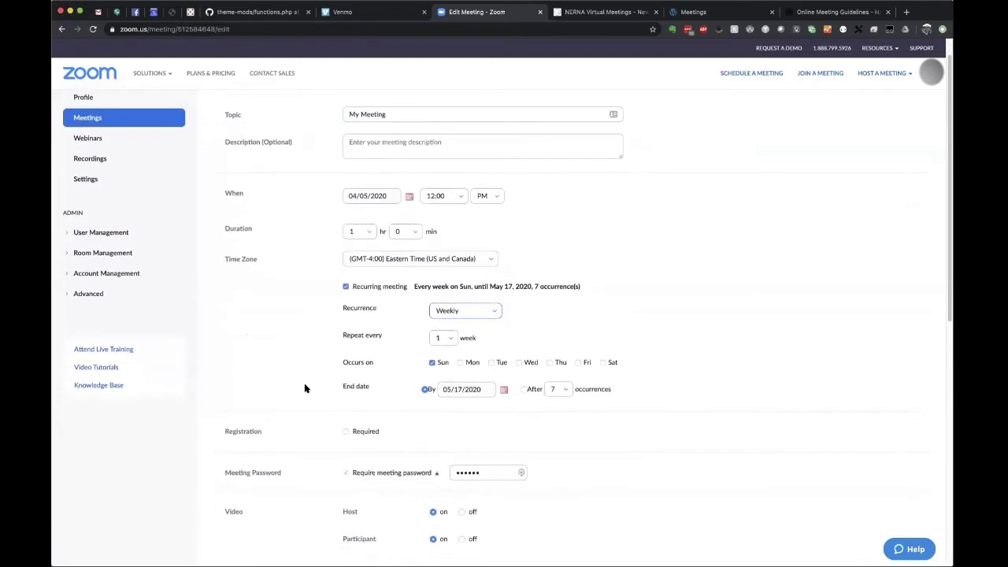
pyautogui.click(493, 312)
pyautogui.click(451, 383)
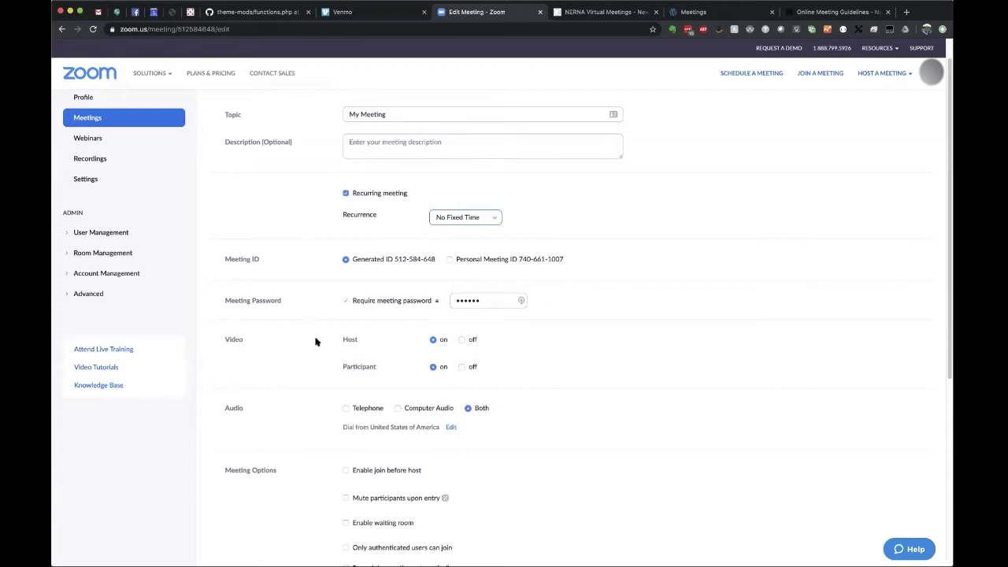
# Scroll down the My Meeting edit page and zoom the browser to 150%.
pyautogui.scroll(-2, 312, 346)
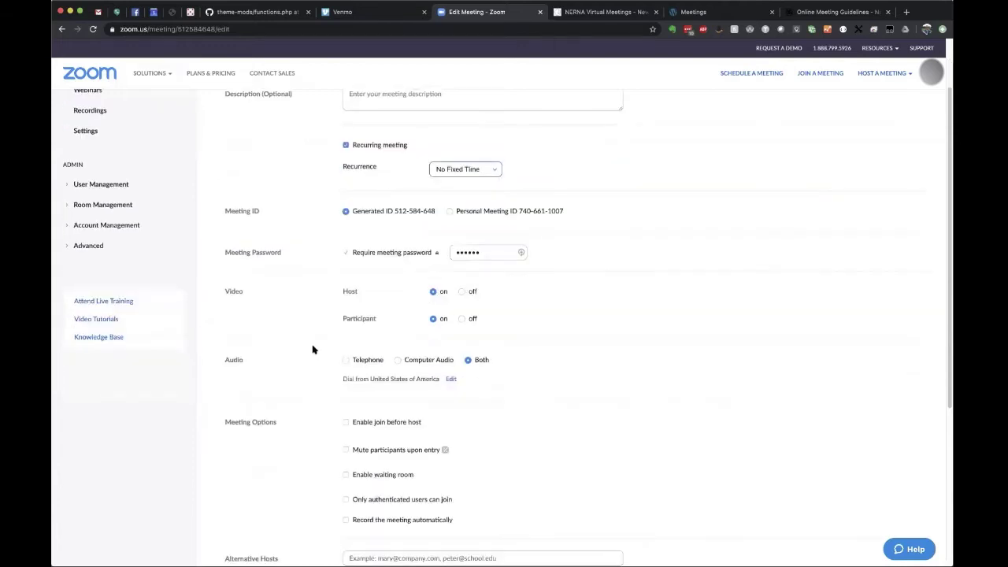
pyautogui.scroll(-2, 311, 349)
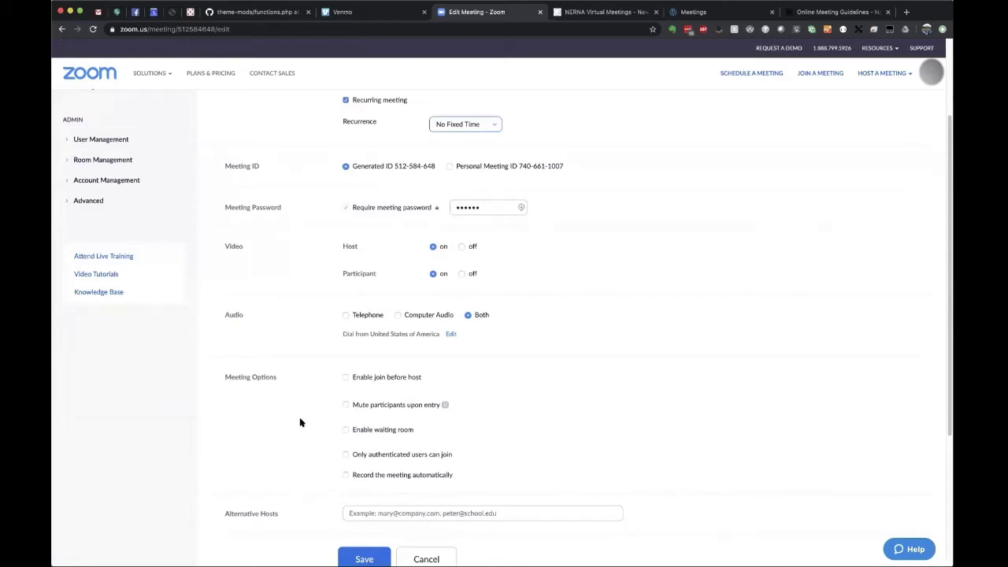
pyautogui.press('super+equal')
pyautogui.press('super+equal')
pyautogui.press('super+equal')
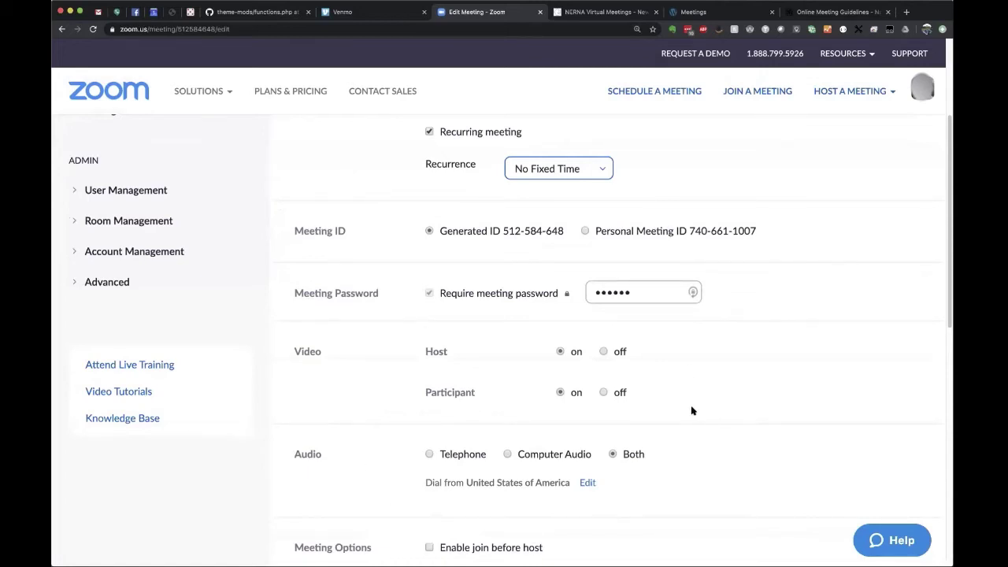
# Save the edited recurring My Meeting from the bottom of the edit form.
pyautogui.scroll(-1, 711, 375)
pyautogui.scroll(-2, 711, 376)
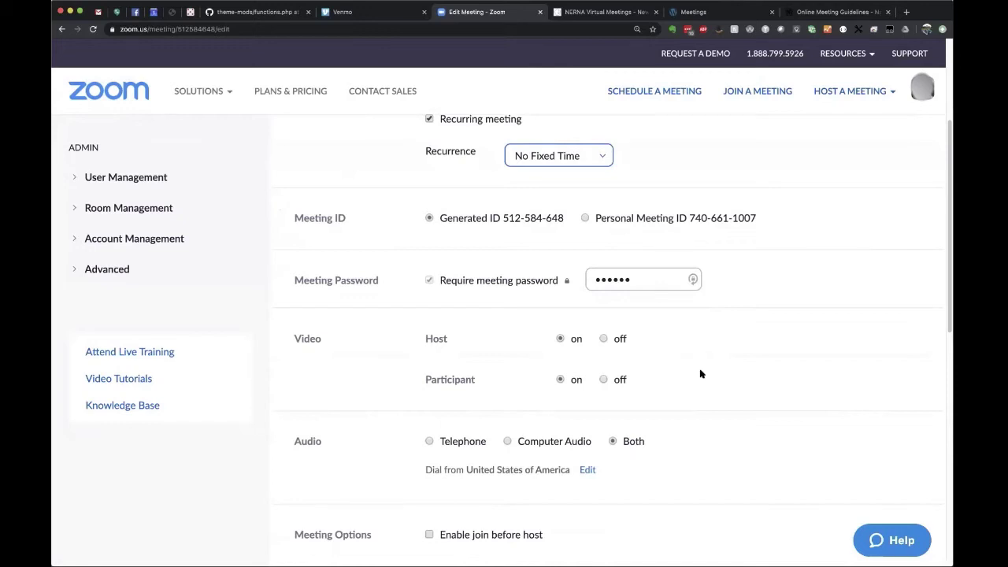
pyautogui.scroll(-10, 688, 396)
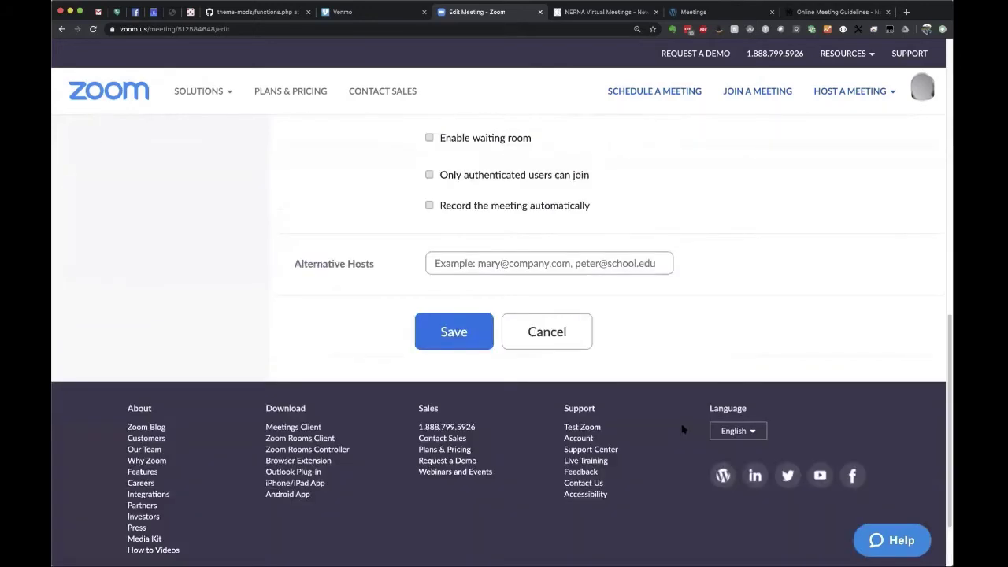
pyautogui.click(457, 333)
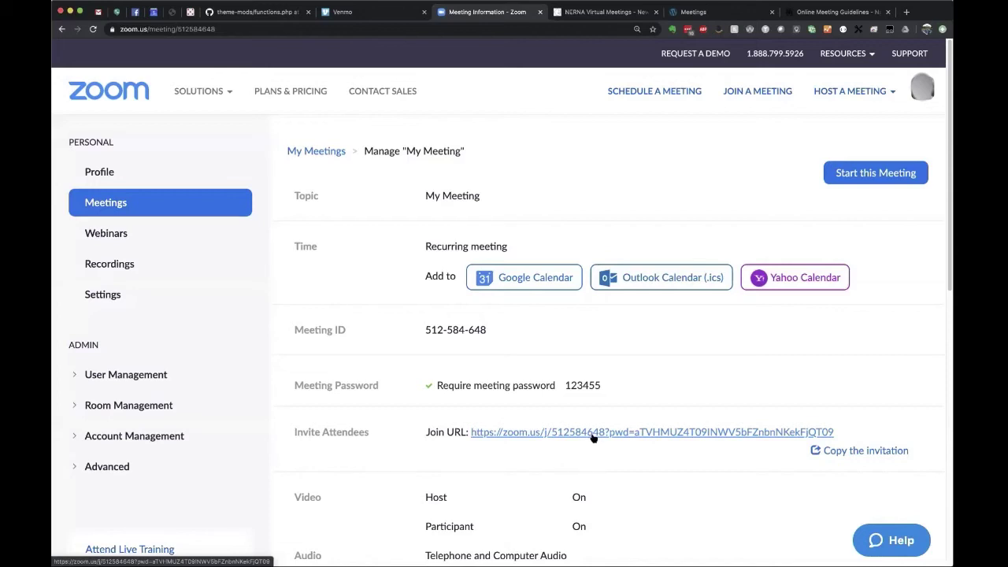
pyautogui.scroll(-1, 594, 452)
pyautogui.scroll(-1, 657, 452)
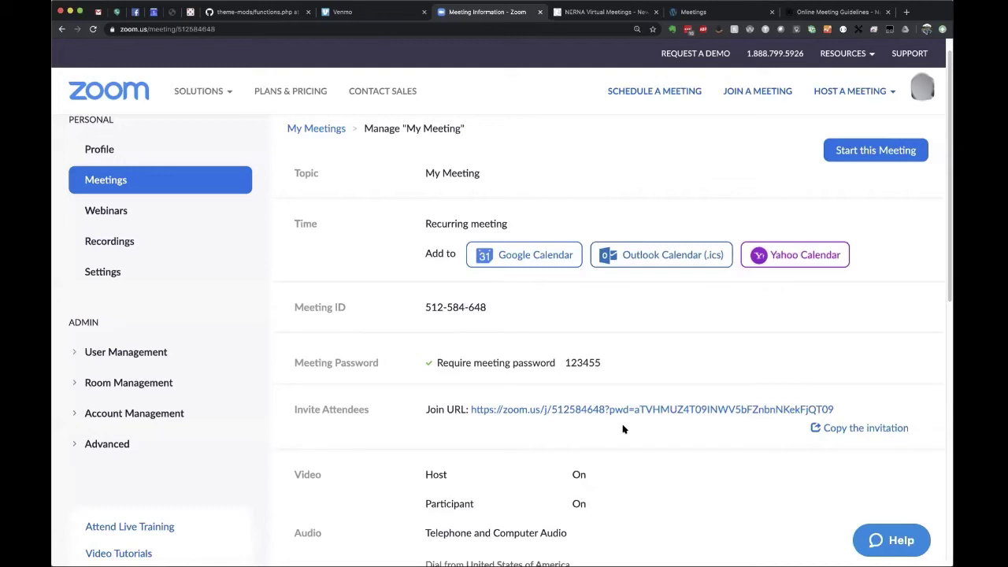
pyautogui.scroll(-5, 622, 429)
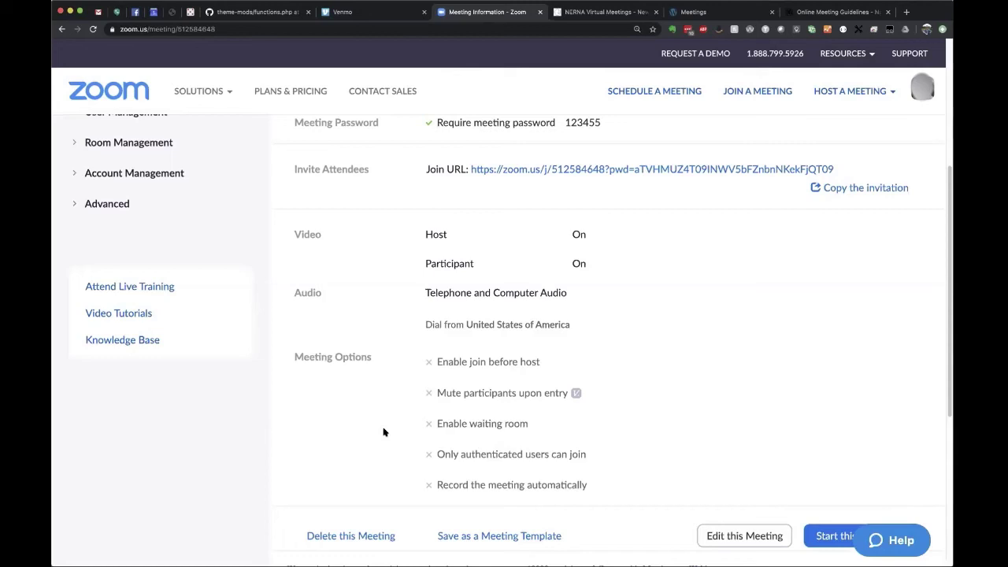
pyautogui.scroll(1, 389, 452)
pyautogui.scroll(1, 390, 453)
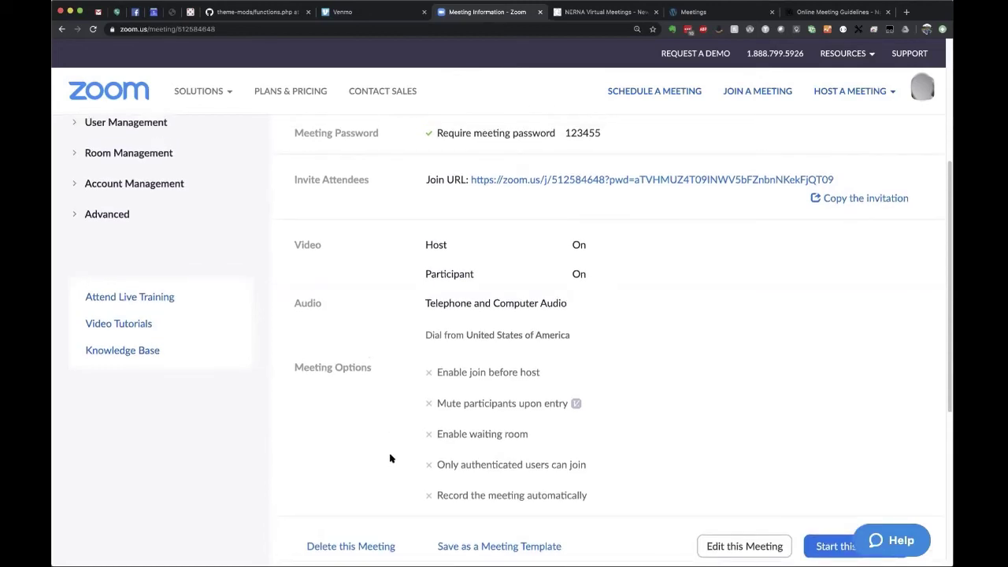
pyautogui.scroll(3, 390, 457)
pyautogui.scroll(1, 389, 457)
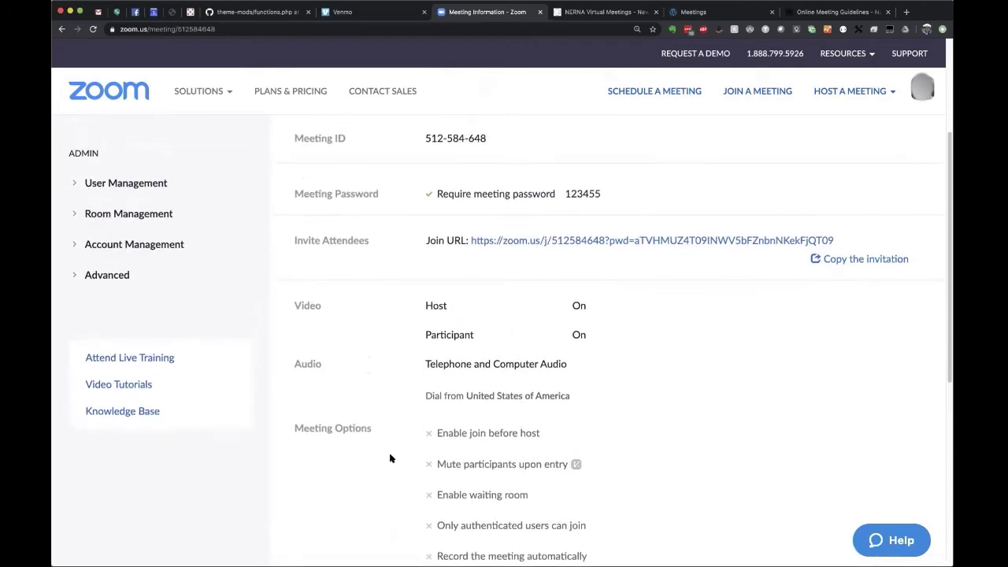
pyautogui.scroll(10, 390, 457)
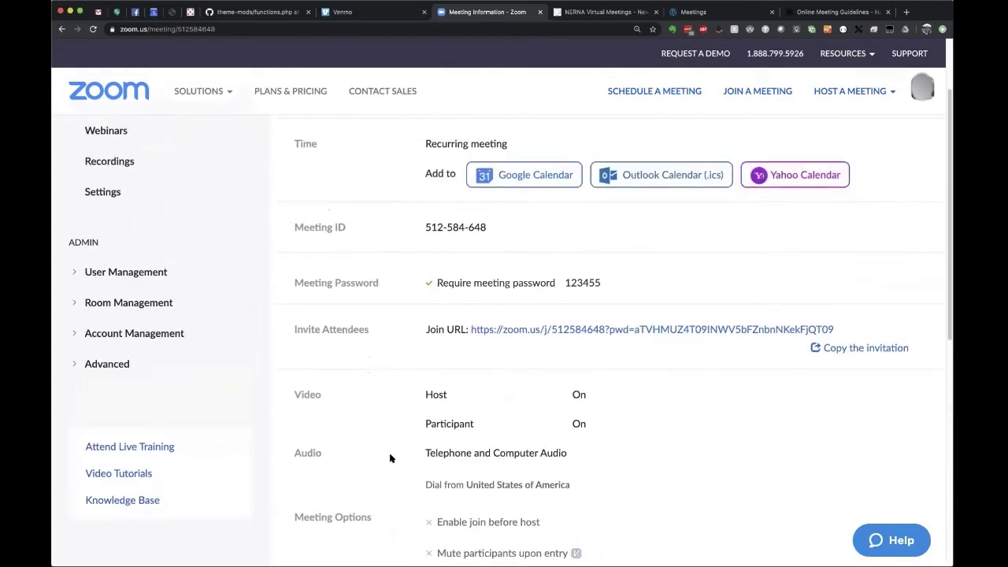